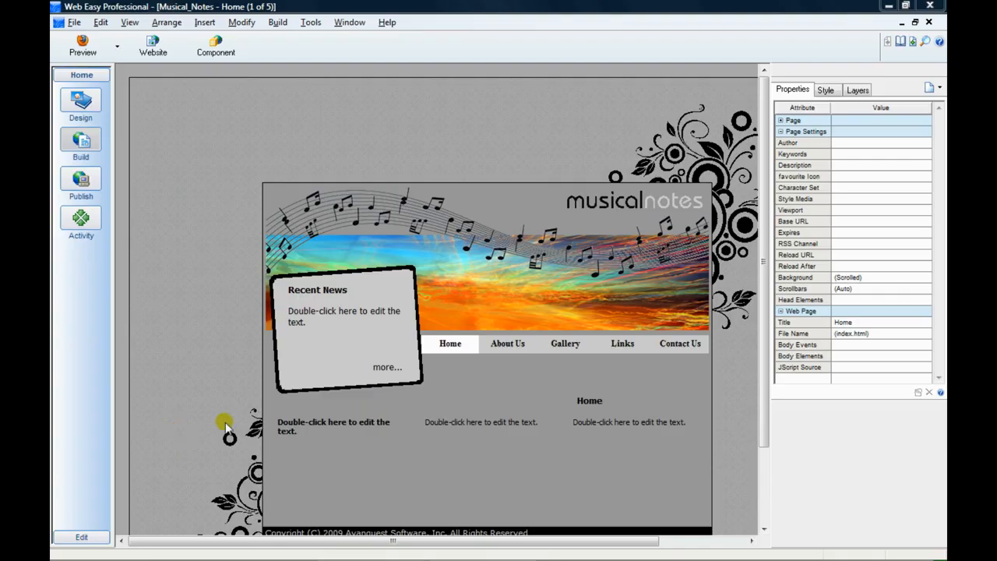
Replace the bold placeholder text below the Recent News box with "Discount CDs"
{"action": "double_click", "coordinate": [299, 421]}
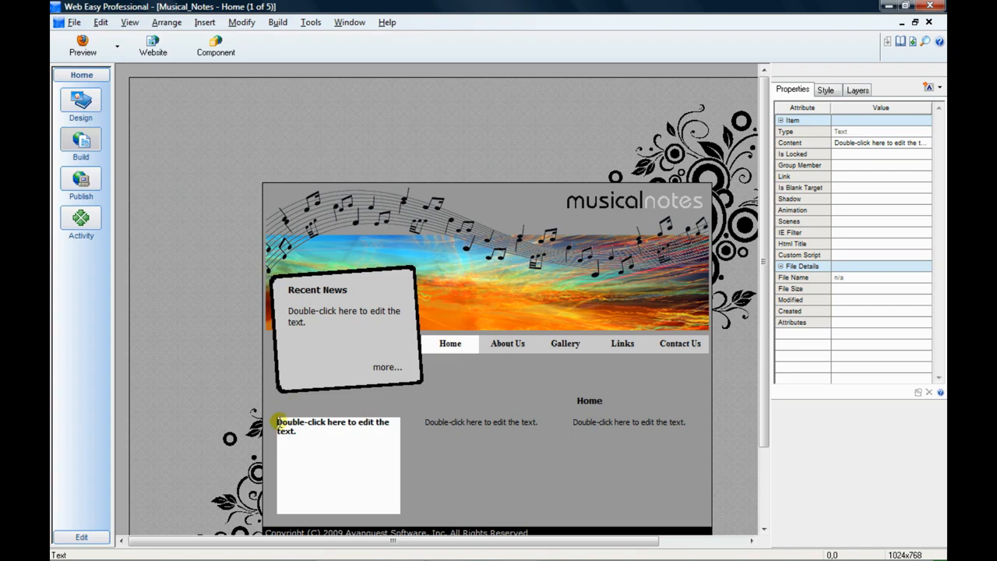
{"action": "left_click_drag", "start_coordinate": [278, 421], "coordinate": [304, 431]}
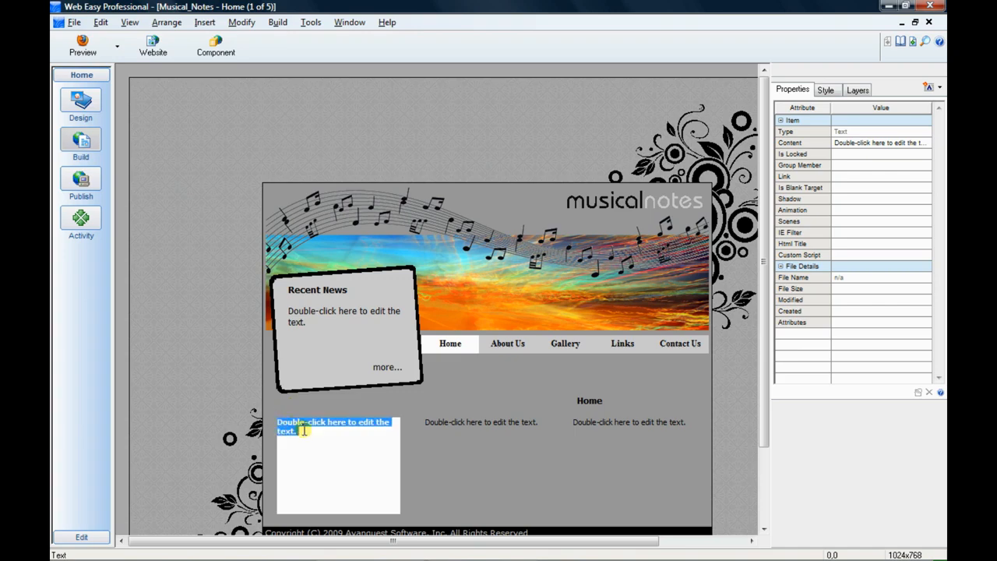
{"action": "type", "text": "D"}
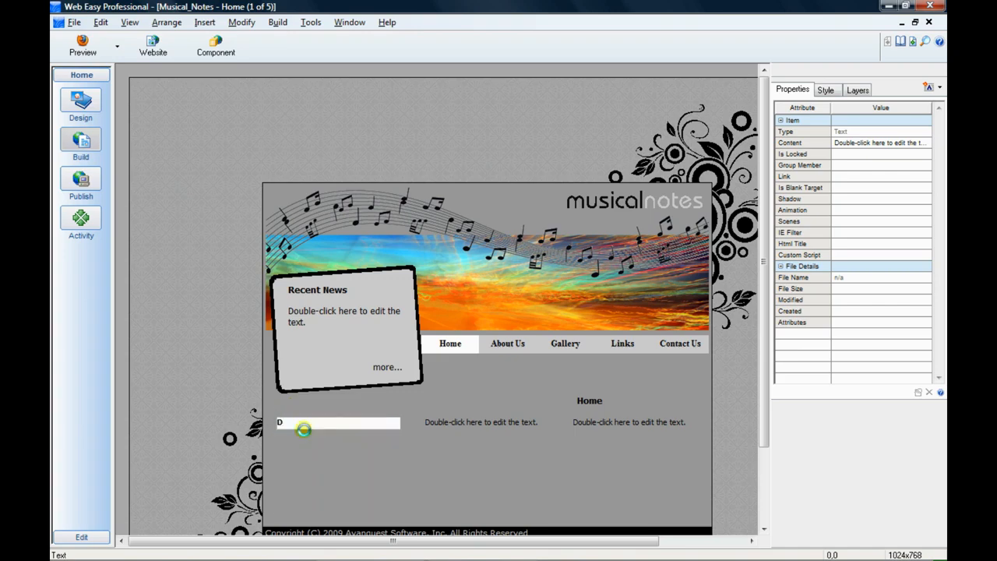
{"action": "type", "text": "iscount CDs"}
{"action": "left_click", "coordinate": [229, 416]}
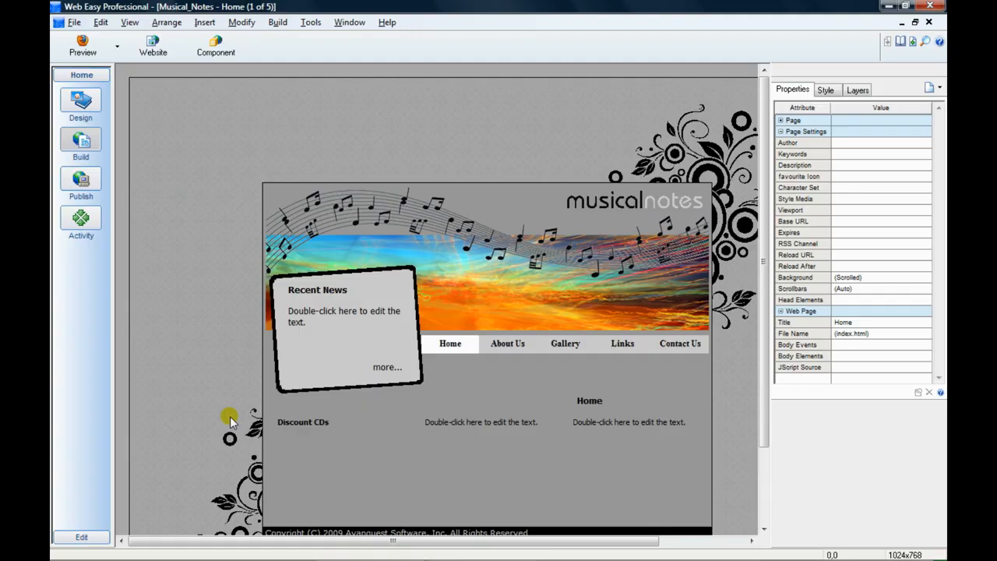
Open the font settings of the "Discount CDs" text and choose the Arial Rounded MT Bold font
{"action": "left_click", "coordinate": [290, 427]}
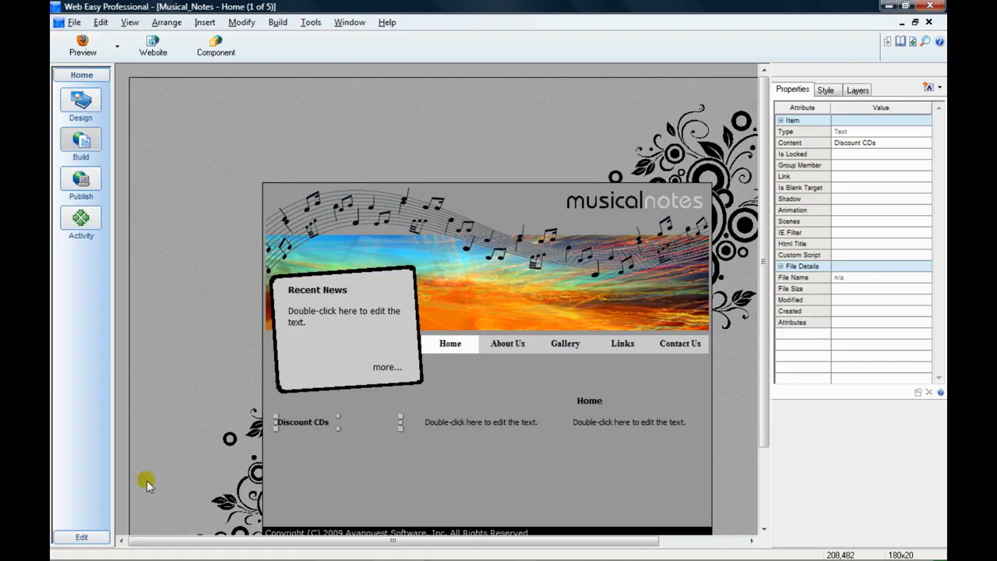
{"action": "left_click", "coordinate": [83, 537]}
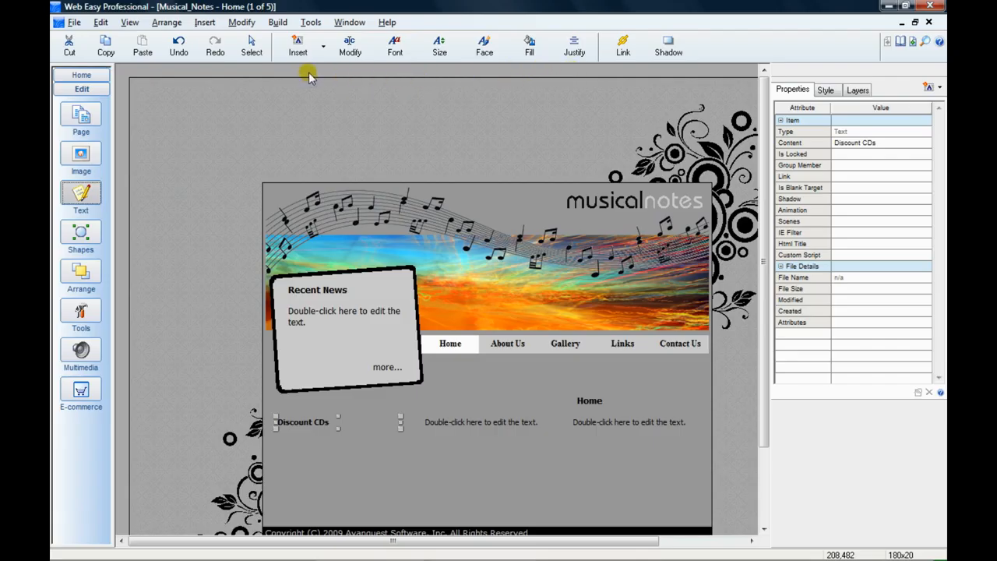
{"action": "left_click", "coordinate": [396, 52]}
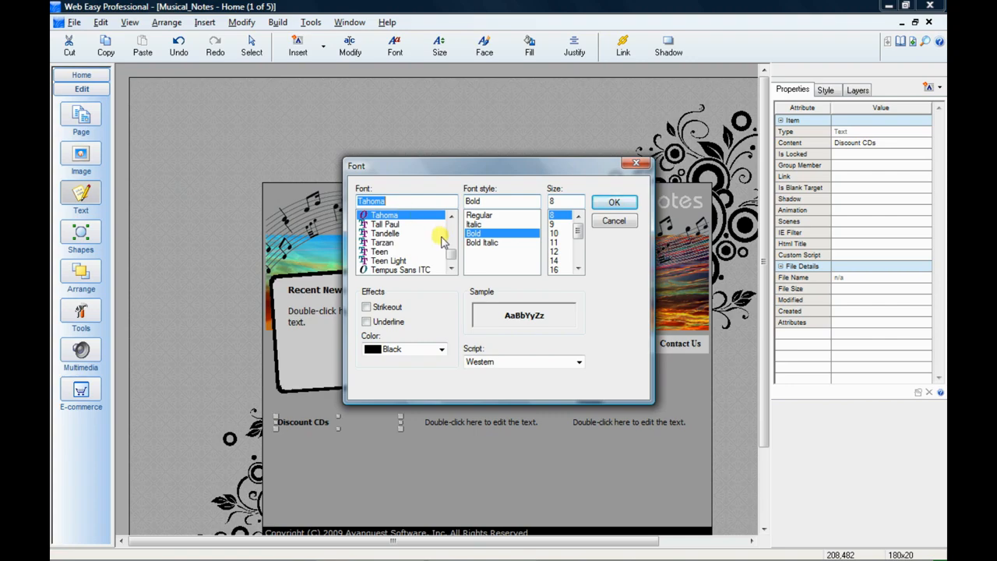
{"action": "left_click_drag", "start_coordinate": [450, 255], "coordinate": [454, 236]}
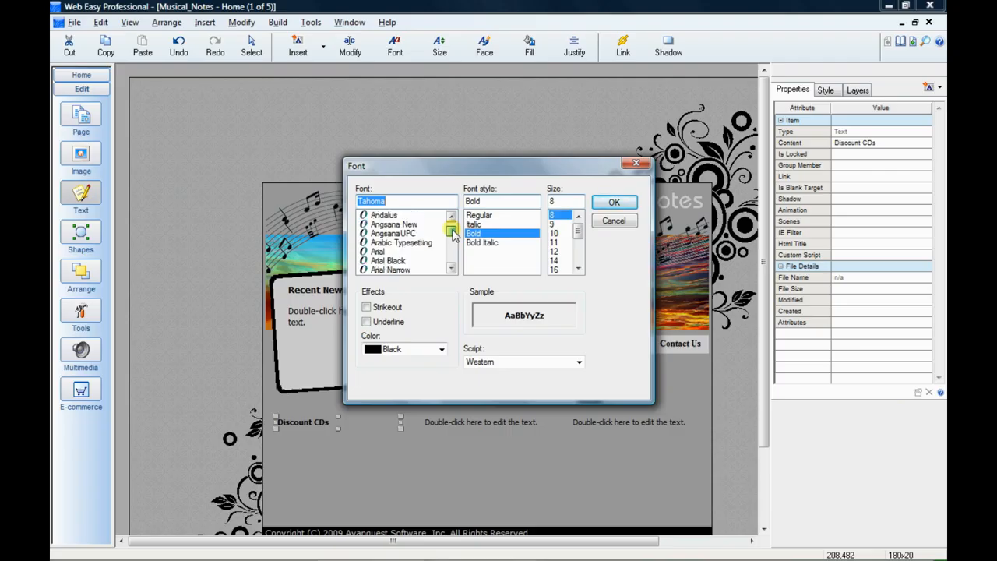
{"action": "left_click", "coordinate": [450, 268]}
{"action": "left_click", "coordinate": [450, 268]}
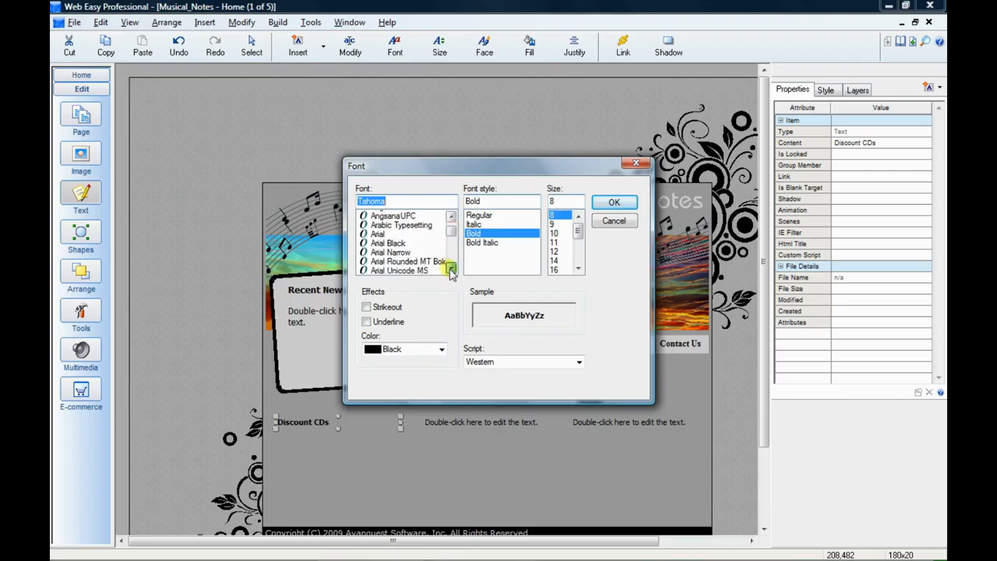
{"action": "left_click", "coordinate": [450, 268]}
{"action": "left_click", "coordinate": [450, 268]}
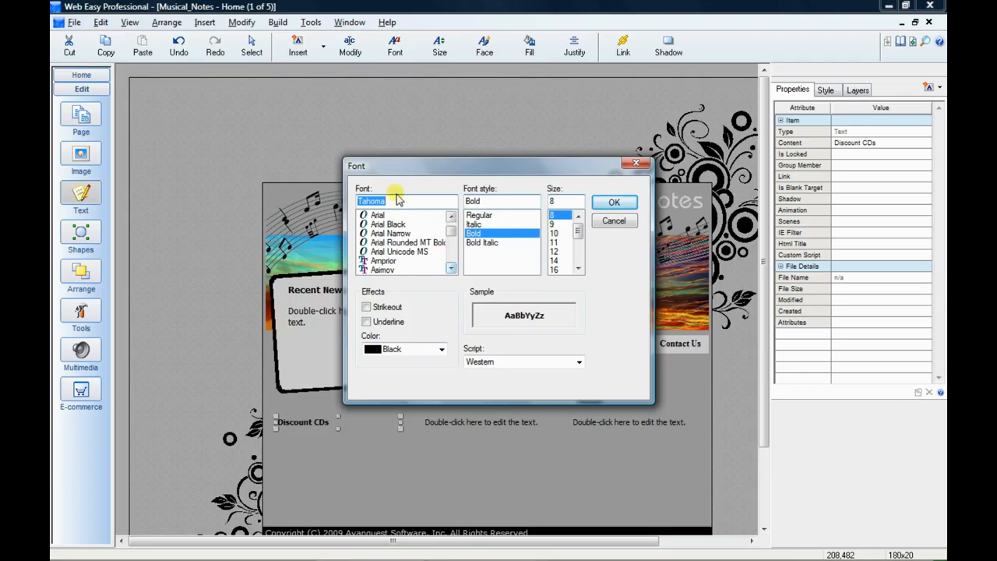
{"action": "type", "text": "A"}
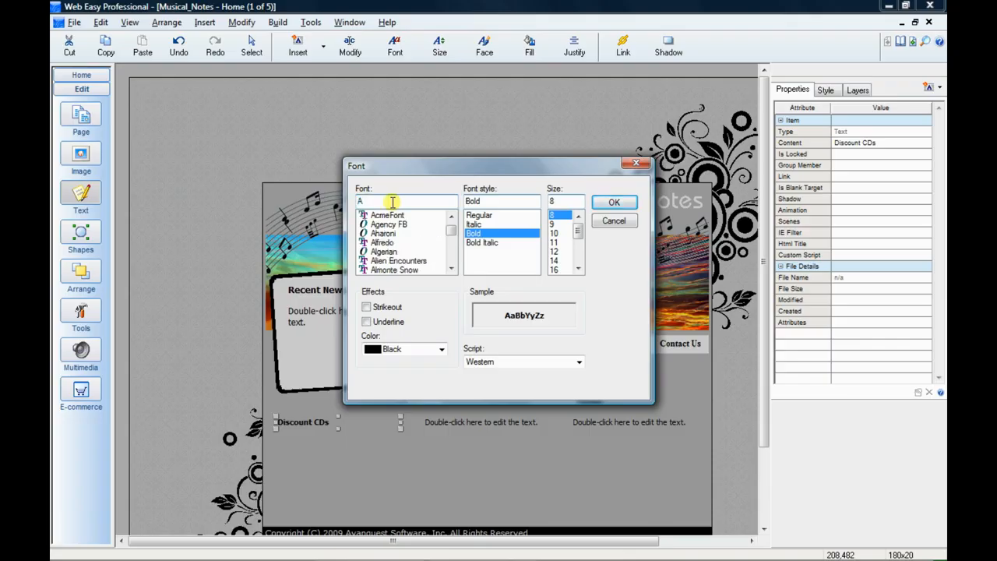
{"action": "type", "text": "rial"}
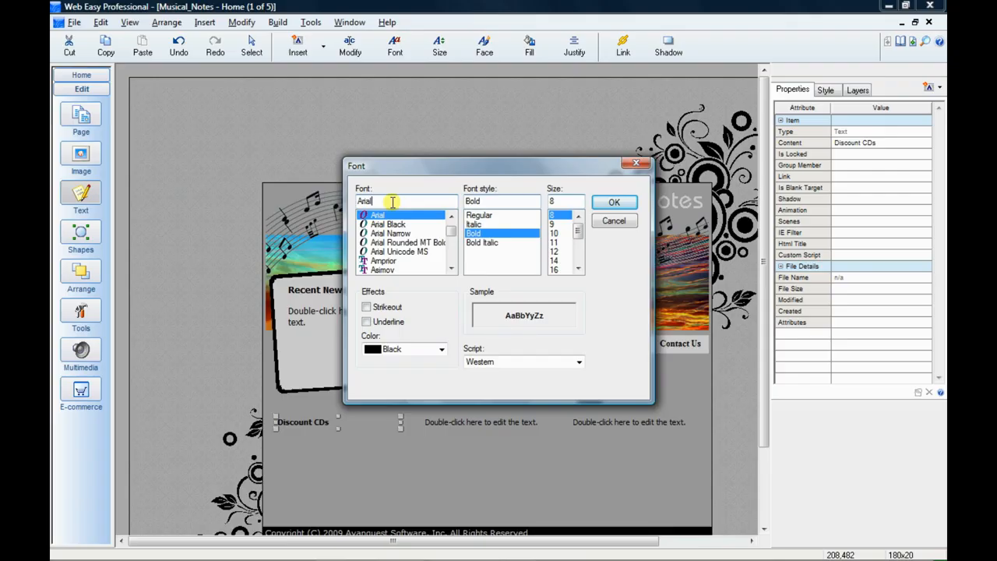
{"action": "left_click", "coordinate": [394, 243]}
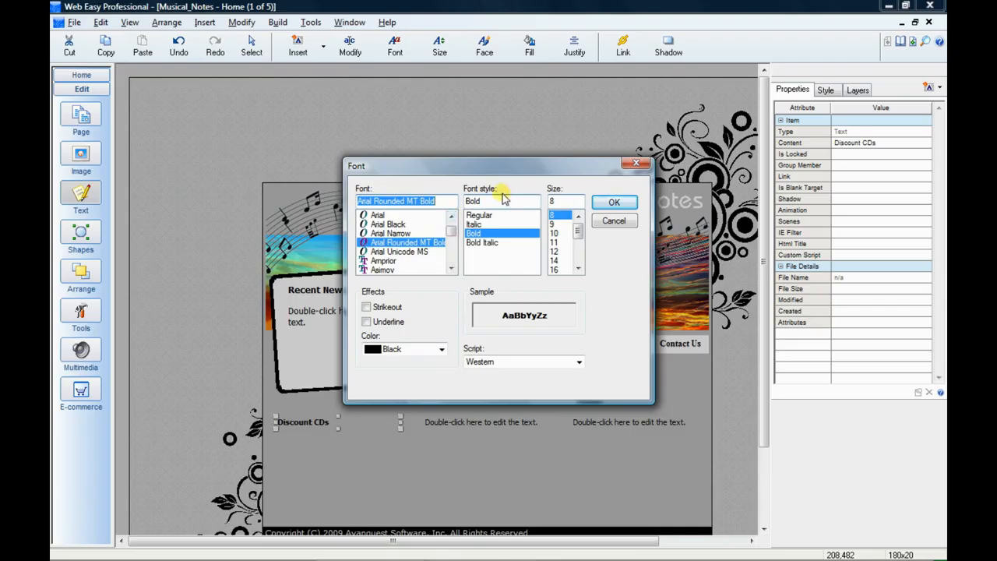
Set the font style to Bold Italic and the font size to 45
{"action": "left_click", "coordinate": [491, 242]}
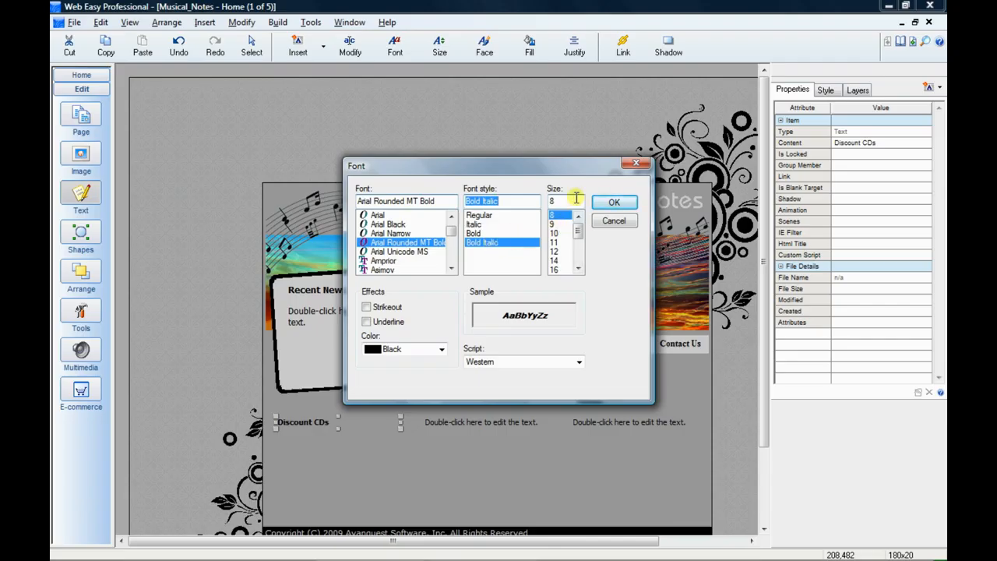
{"action": "left_click_drag", "start_coordinate": [575, 225], "coordinate": [558, 263]}
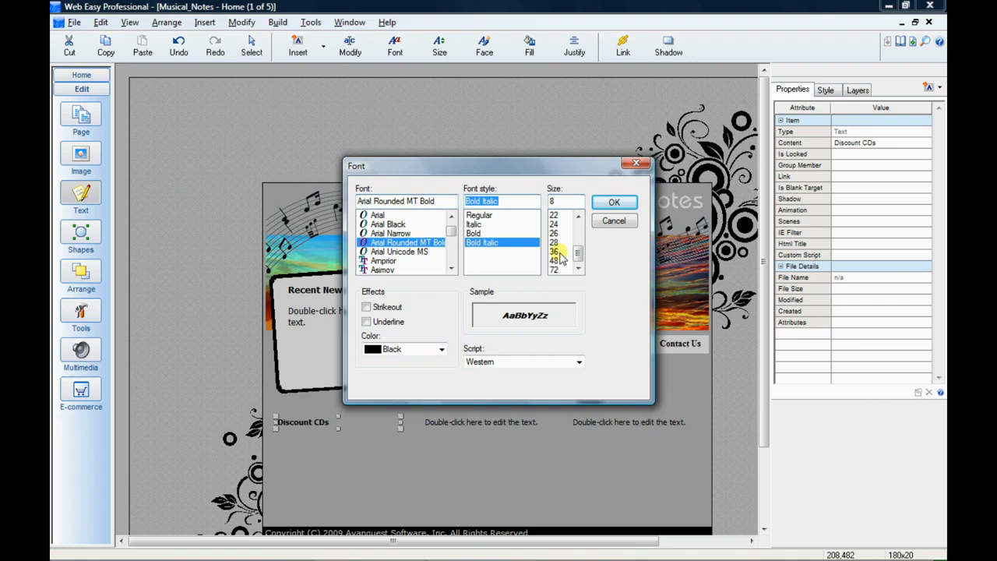
{"action": "double_click", "coordinate": [558, 202]}
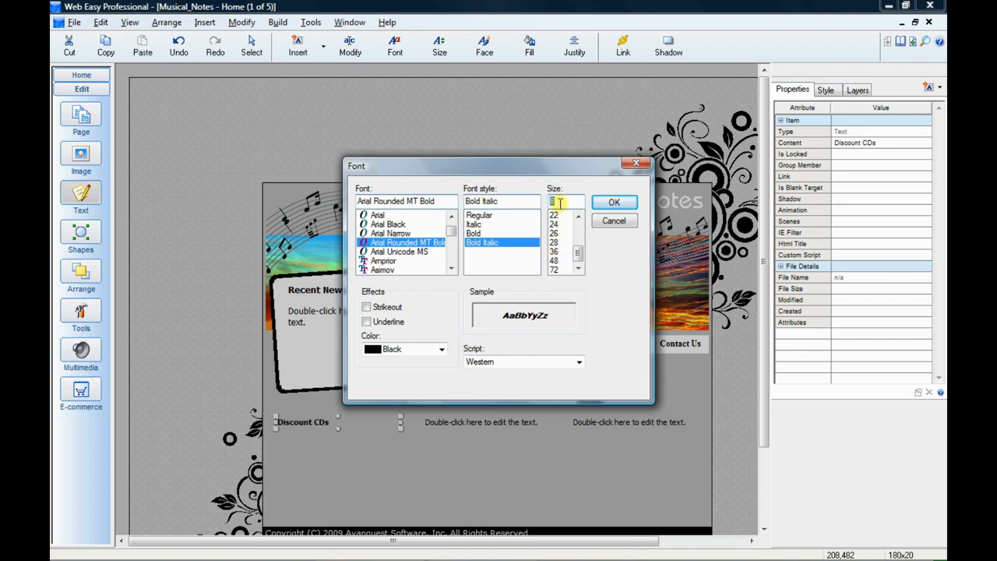
{"action": "type", "text": "45"}
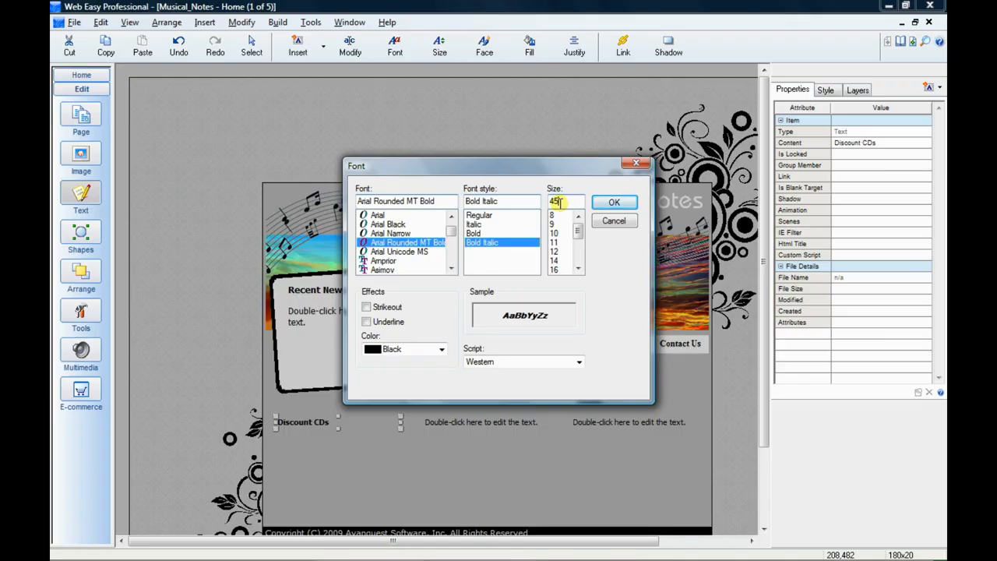
{"action": "left_click", "coordinate": [366, 308]}
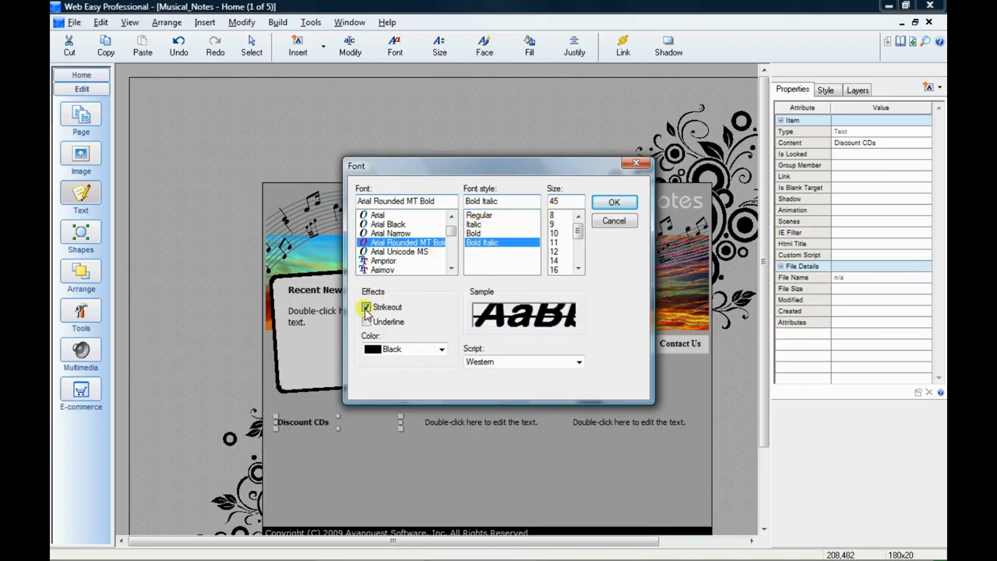
{"action": "left_click", "coordinate": [366, 308]}
{"action": "left_click", "coordinate": [366, 321]}
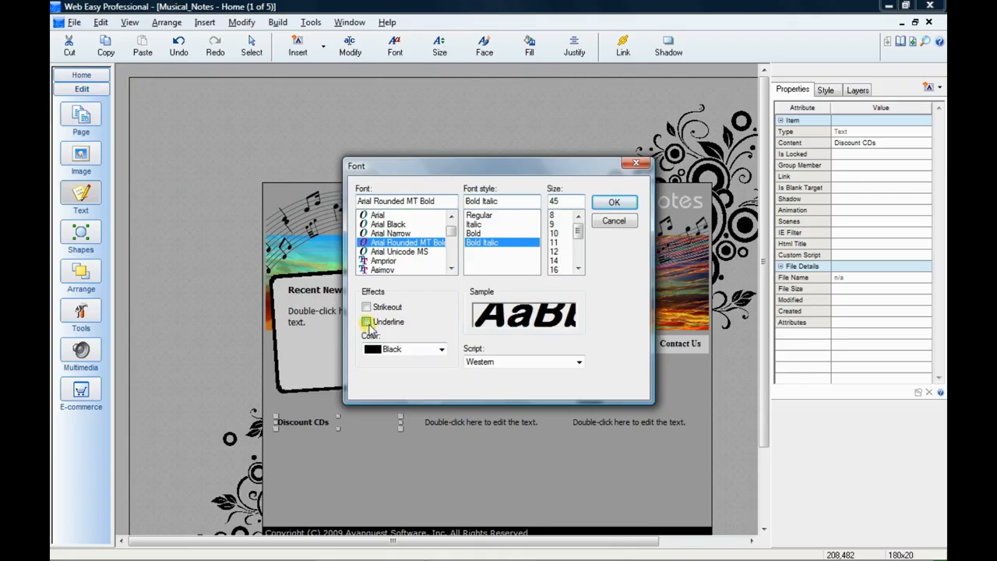
Set the font color to White and apply the font settings to the "Discount CDs" text
{"action": "left_click", "coordinate": [441, 350]}
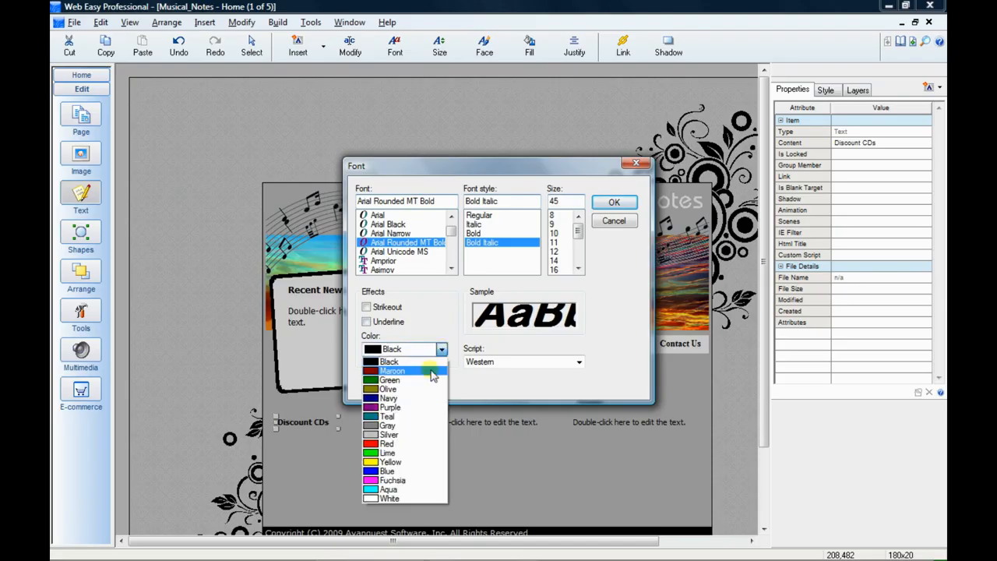
{"action": "left_click", "coordinate": [405, 496]}
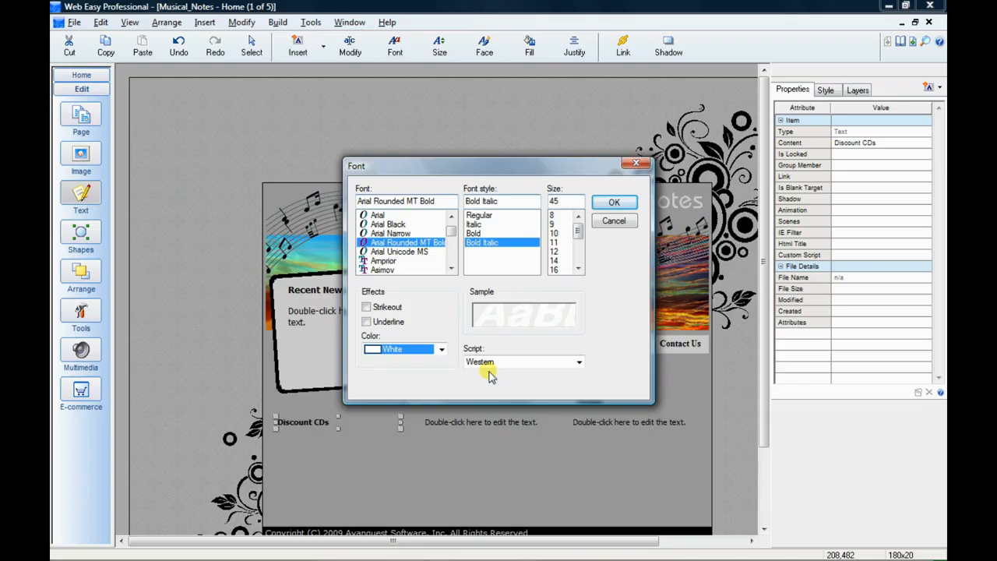
{"action": "left_click", "coordinate": [598, 205]}
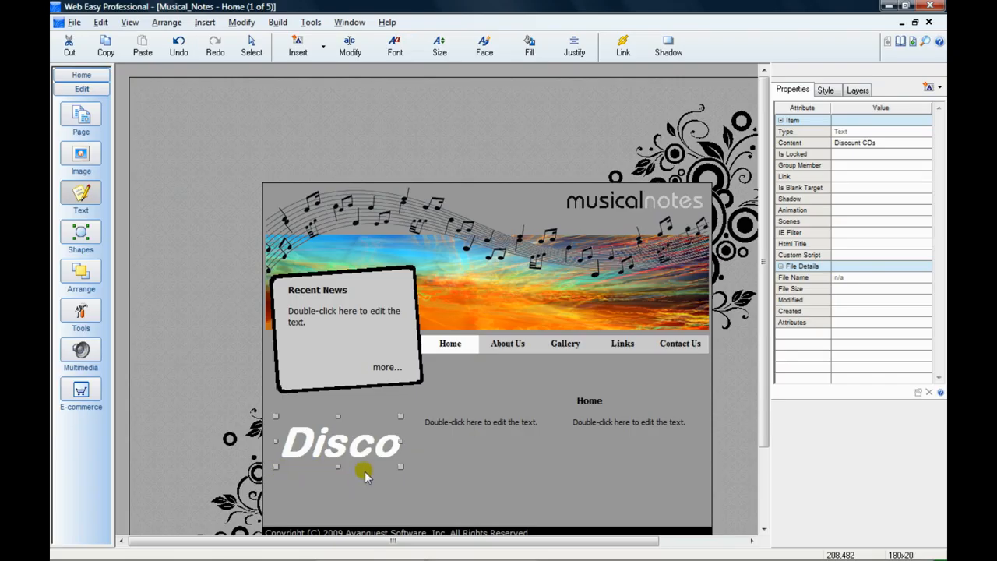
Resize the "Discount CDs" text box from its corners and horizontal edges to about 198 x 83 pixels
{"action": "left_click_drag", "start_coordinate": [400, 465], "coordinate": [413, 473]}
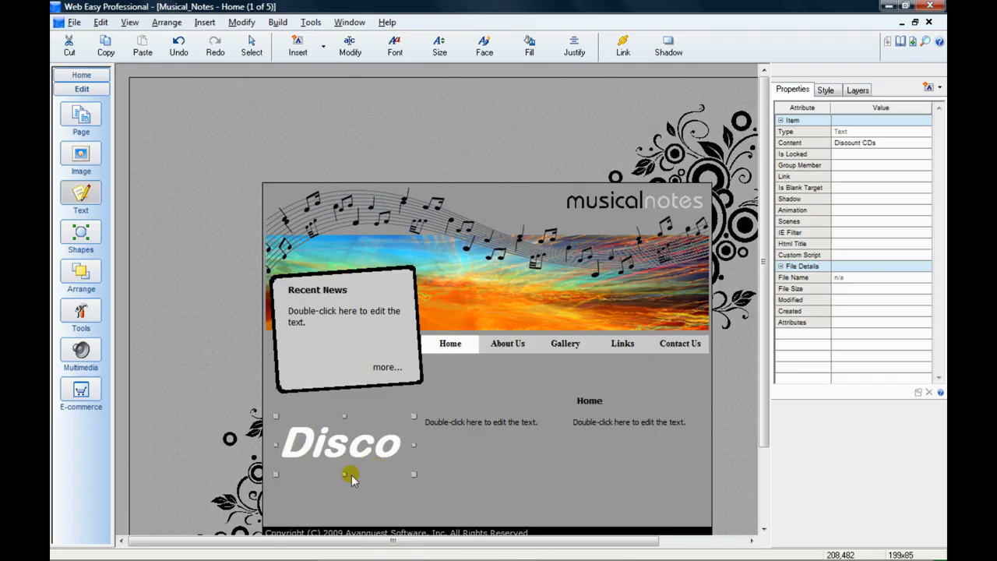
{"action": "left_click_drag", "start_coordinate": [347, 474], "coordinate": [345, 468]}
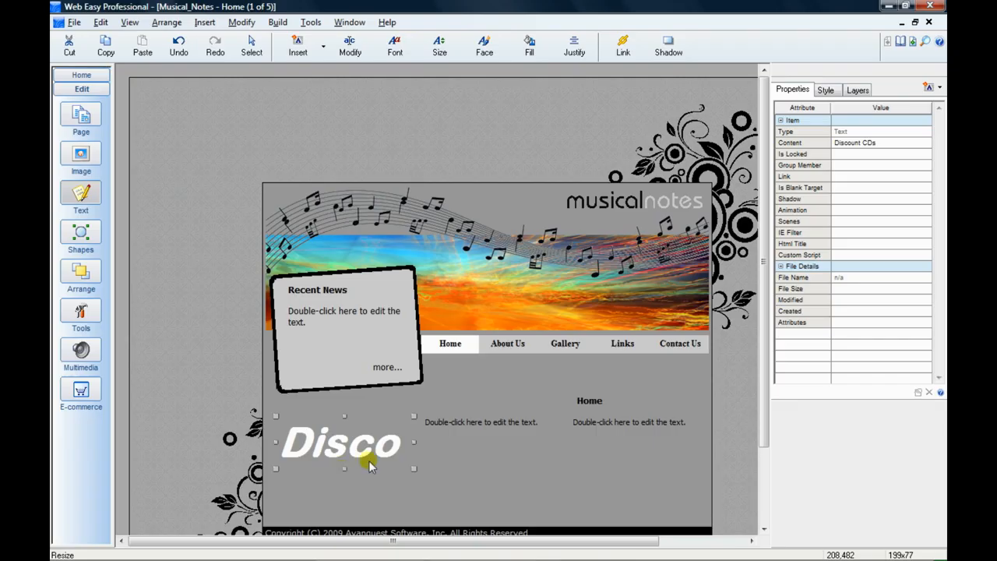
{"action": "mouse_move", "coordinate": [413, 414]}
{"action": "left_mouse_down"}
{"action": "mouse_move", "coordinate": [422, 408]}
{"action": "mouse_move", "coordinate": [412, 418]}
{"action": "left_mouse_up"}
{"action": "left_click_drag", "start_coordinate": [409, 467], "coordinate": [413, 473]}
{"action": "mouse_move", "coordinate": [346, 471]}
{"action": "left_mouse_down"}
{"action": "mouse_move", "coordinate": [342, 492]}
{"action": "mouse_move", "coordinate": [347, 476]}
{"action": "left_mouse_up"}
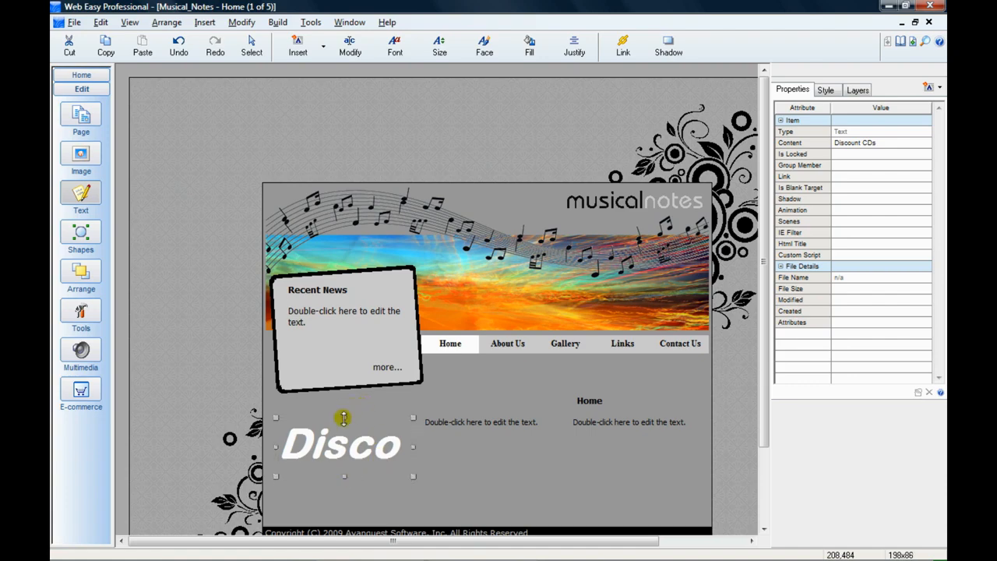
{"action": "left_click_drag", "start_coordinate": [344, 417], "coordinate": [346, 426]}
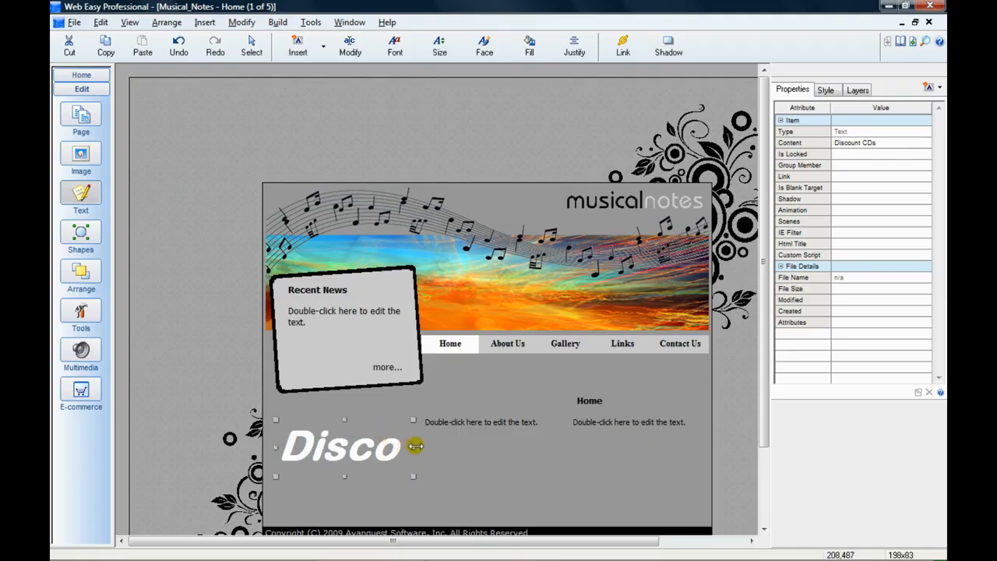
Widen the "Discount CDs" text box to about 471 pixels so the whole text fits on one line
{"action": "left_click_drag", "start_coordinate": [413, 446], "coordinate": [647, 447]}
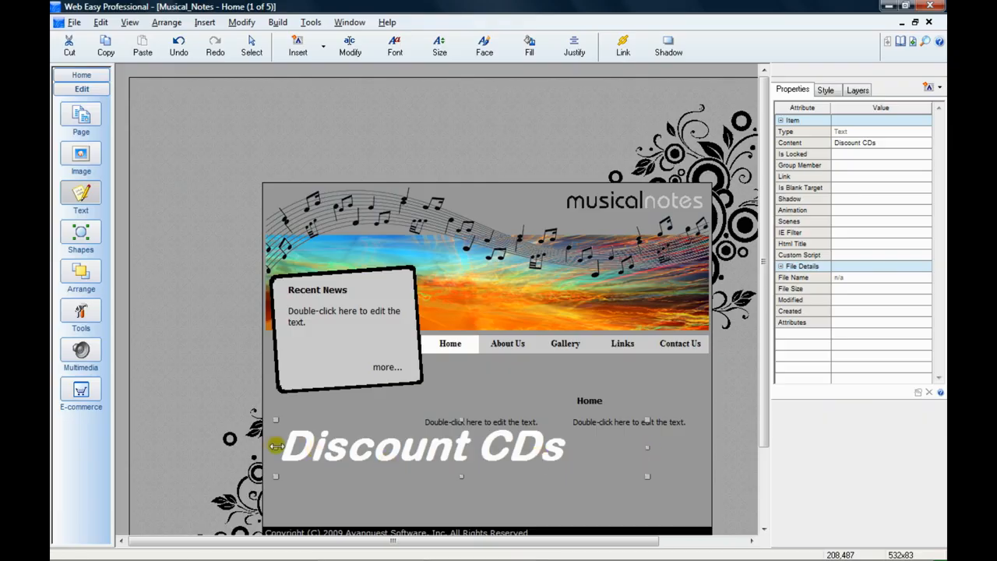
{"action": "left_click_drag", "start_coordinate": [276, 447], "coordinate": [272, 445]}
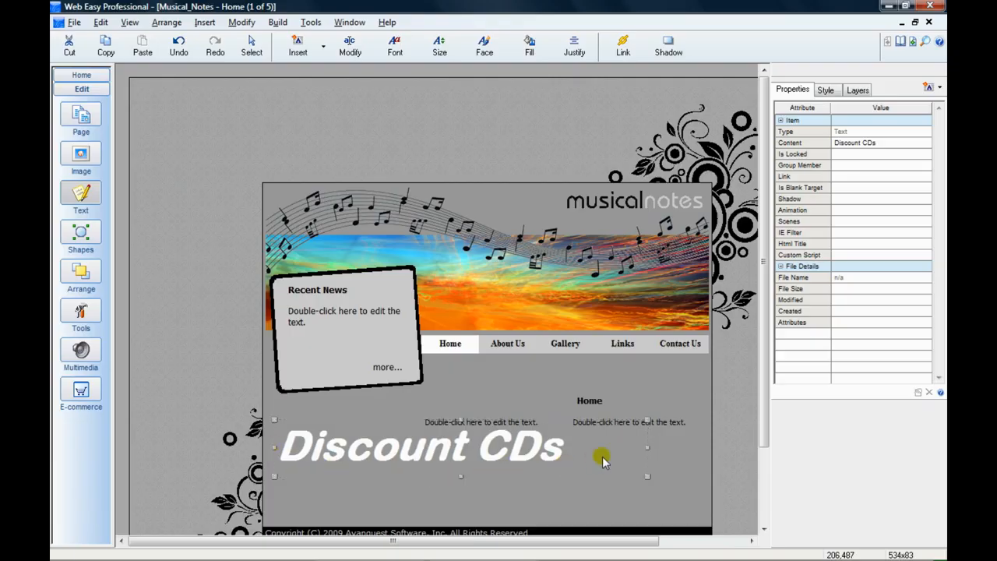
{"action": "left_click_drag", "start_coordinate": [648, 449], "coordinate": [604, 451]}
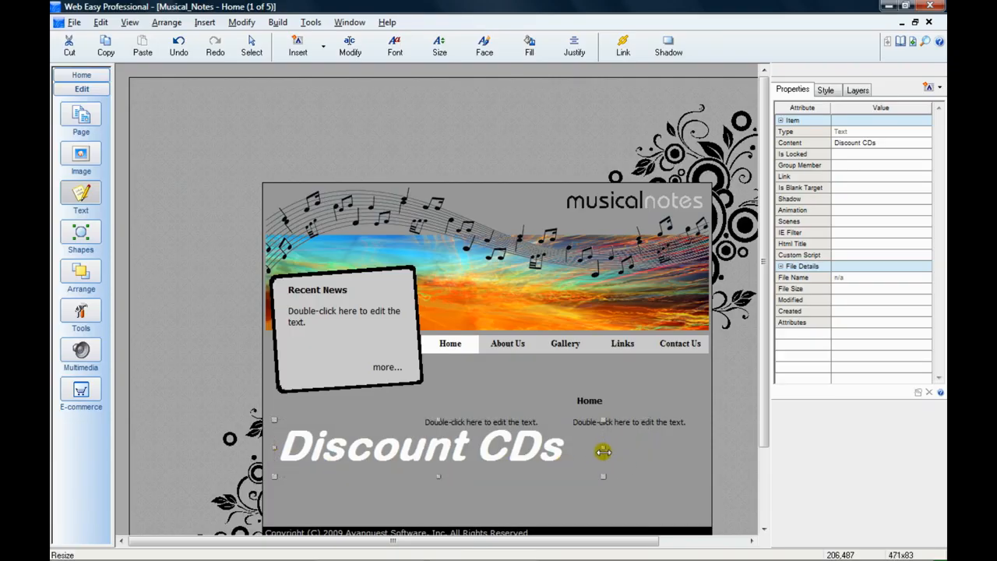